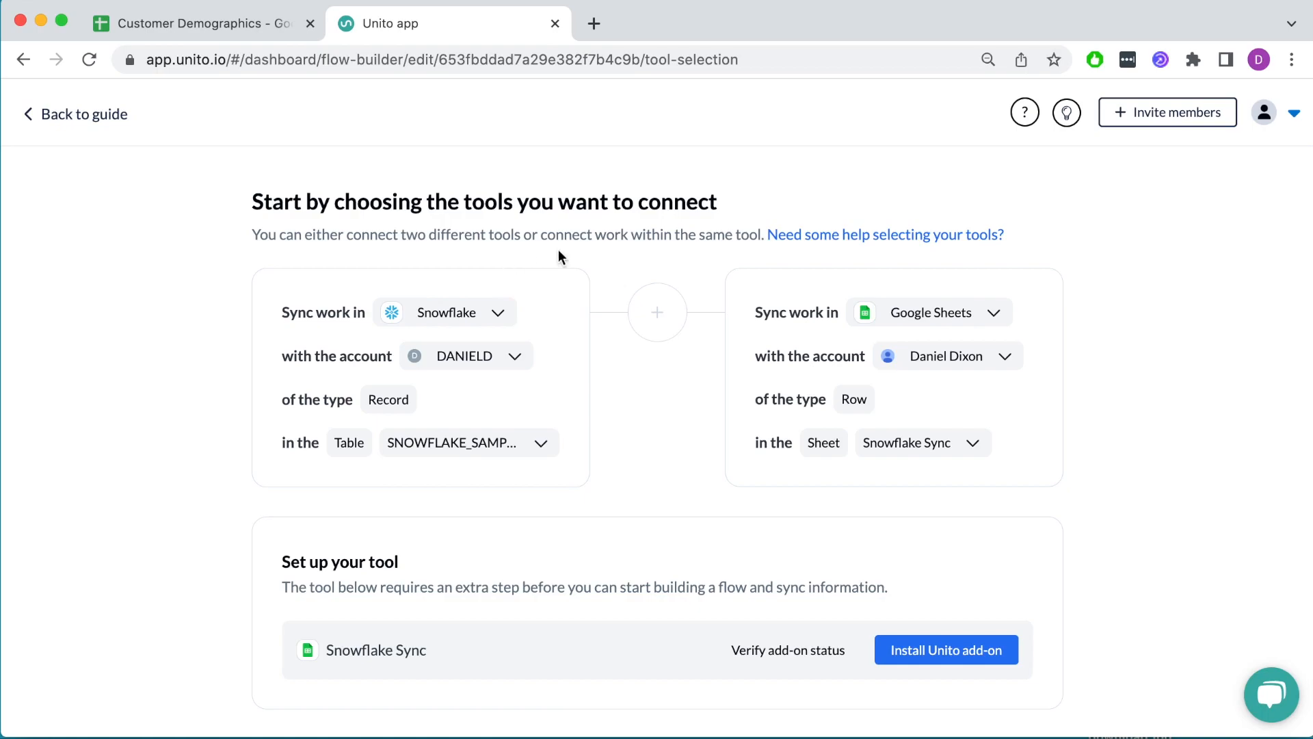
Switch to the Customer Demographics spreadsheet and insert the Unito ID and Last Modified sync columns into the Snowflake Sync sheet
{"action": "scroll", "coordinate": [160, 352], "scroll_direction": "down", "scroll_amount": 1}
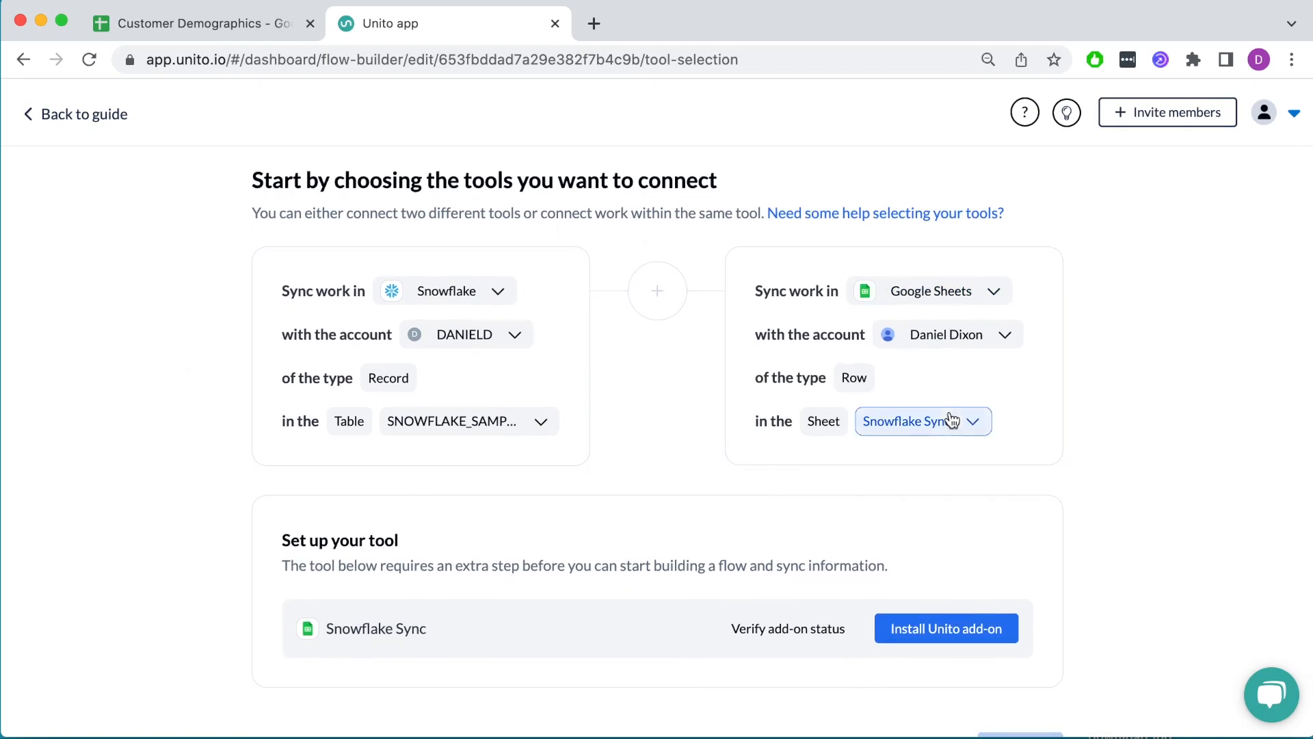
{"action": "scroll", "coordinate": [1198, 435], "scroll_direction": "down", "scroll_amount": 1}
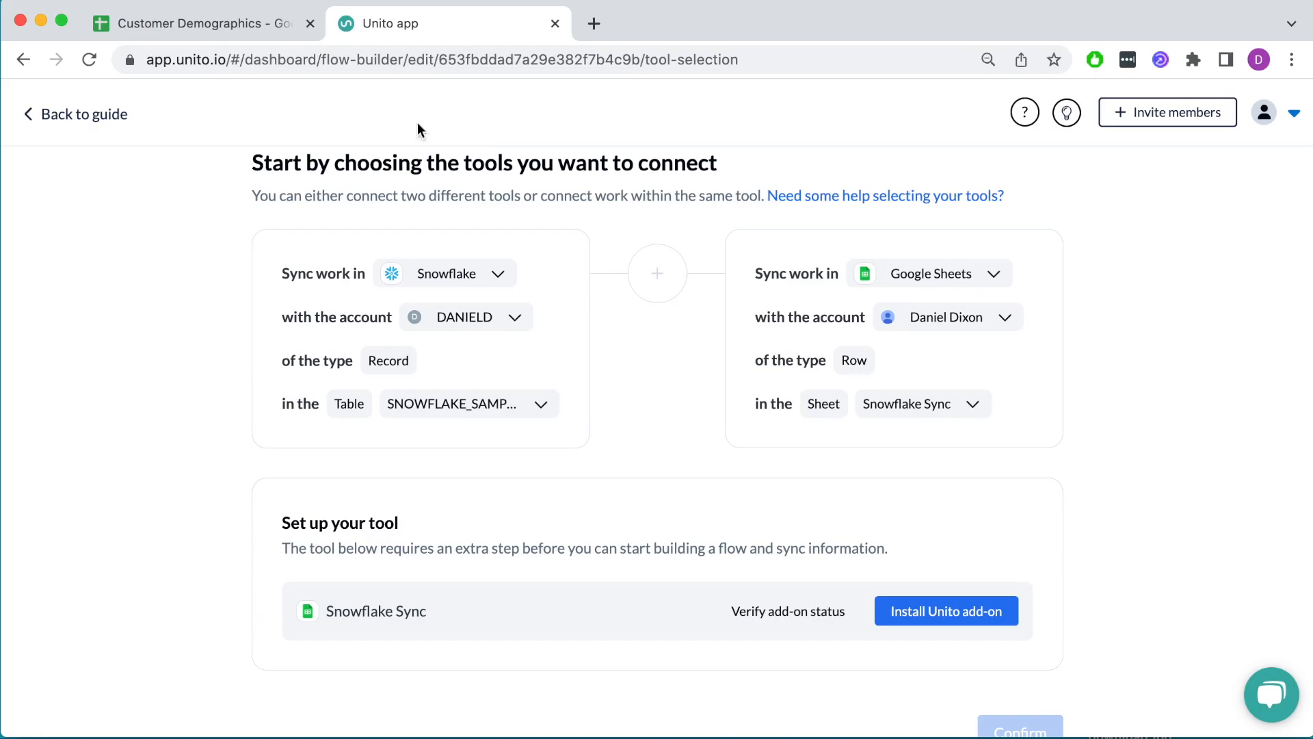
{"action": "left_click", "coordinate": [206, 24]}
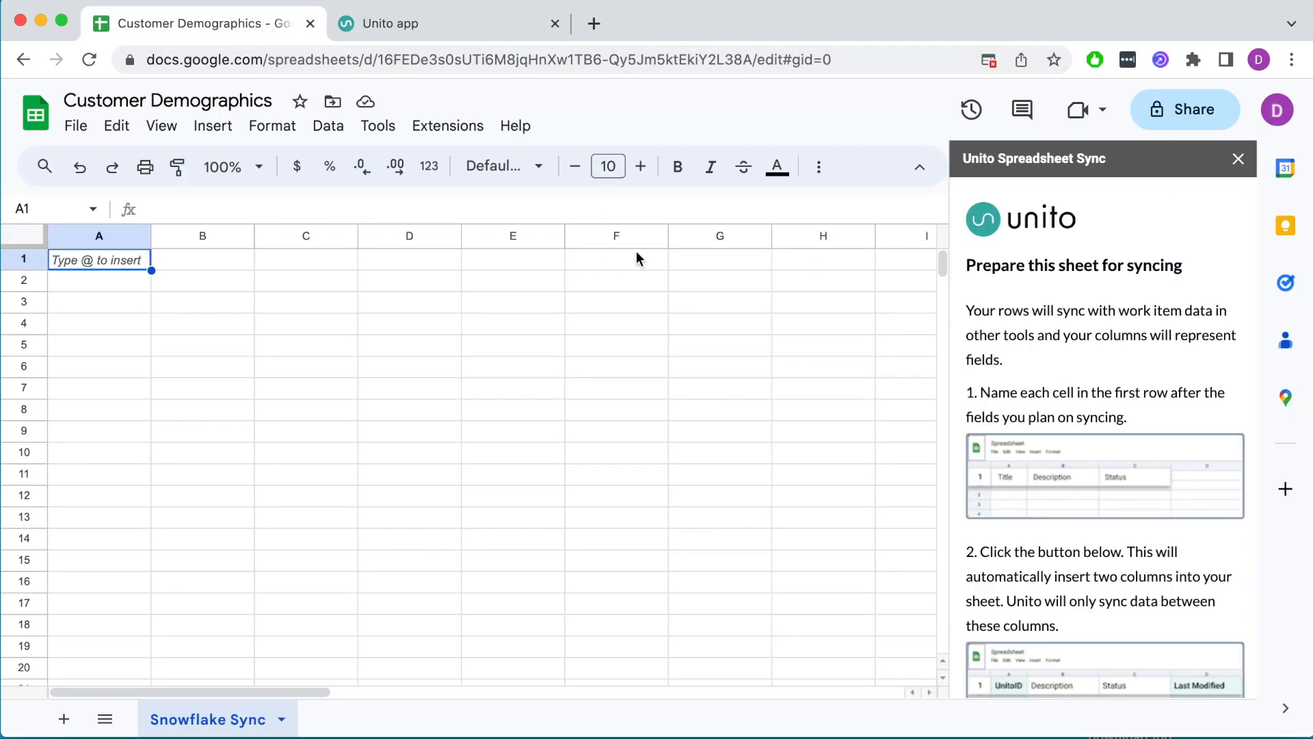
{"action": "scroll", "coordinate": [1073, 308], "scroll_direction": "down", "scroll_amount": 3}
{"action": "left_click", "coordinate": [1032, 623]}
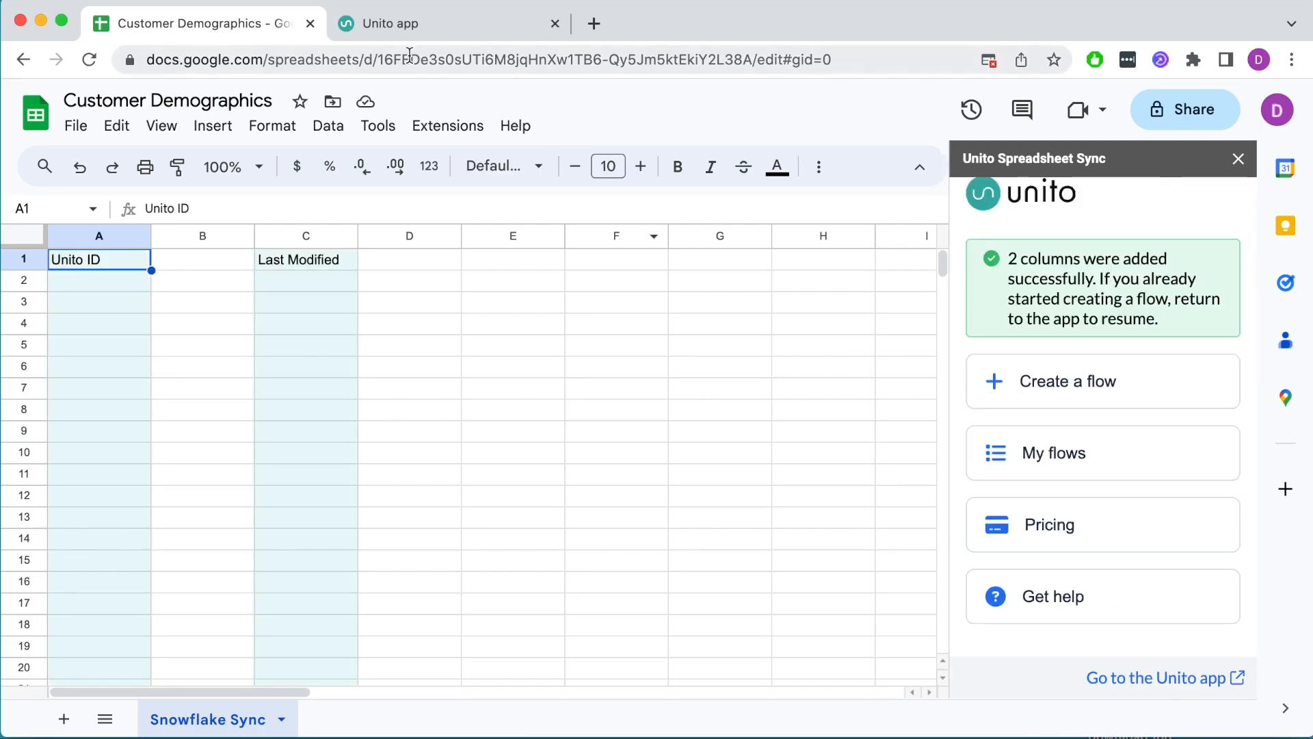
Return to the Unito app and confirm Snowflake and Google Sheets as the tools to connect
{"action": "left_click", "coordinate": [412, 27]}
{"action": "scroll", "coordinate": [716, 472], "scroll_direction": "down", "scroll_amount": 1}
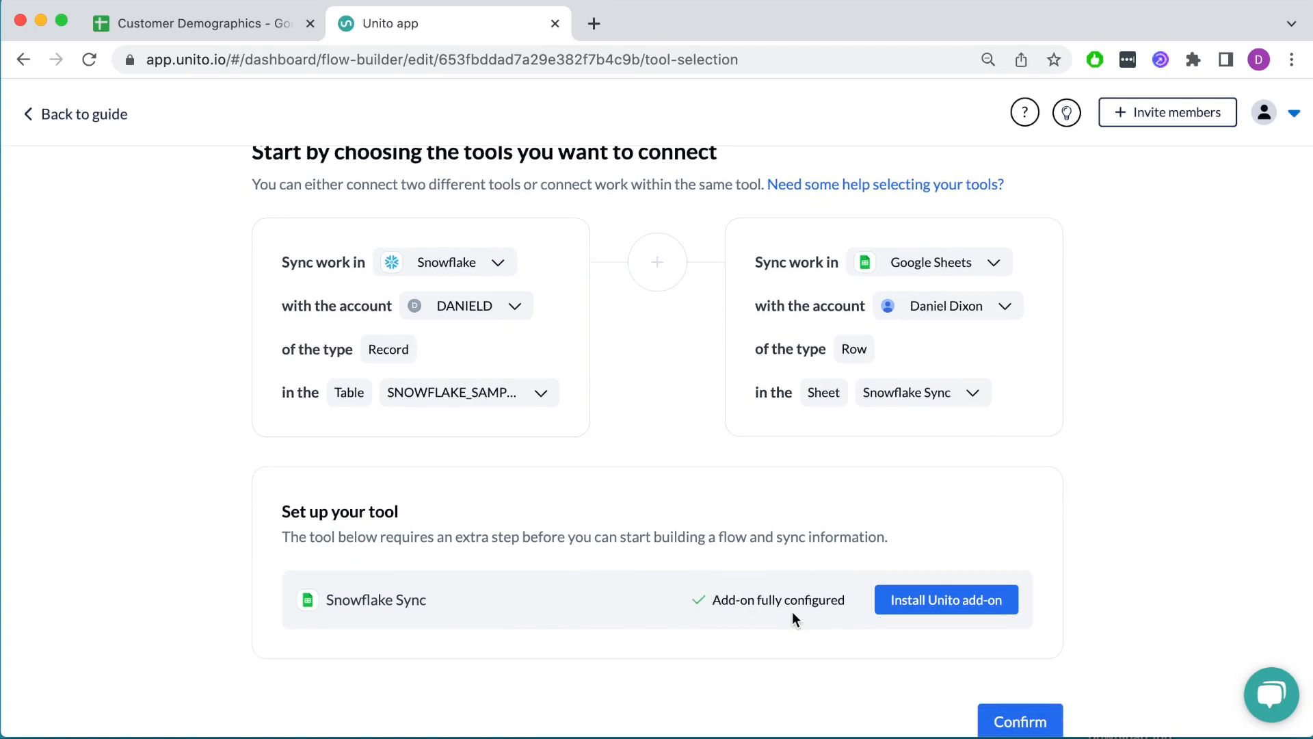
{"action": "scroll", "coordinate": [792, 611], "scroll_direction": "down", "scroll_amount": 1}
{"action": "left_click", "coordinate": [1001, 688]}
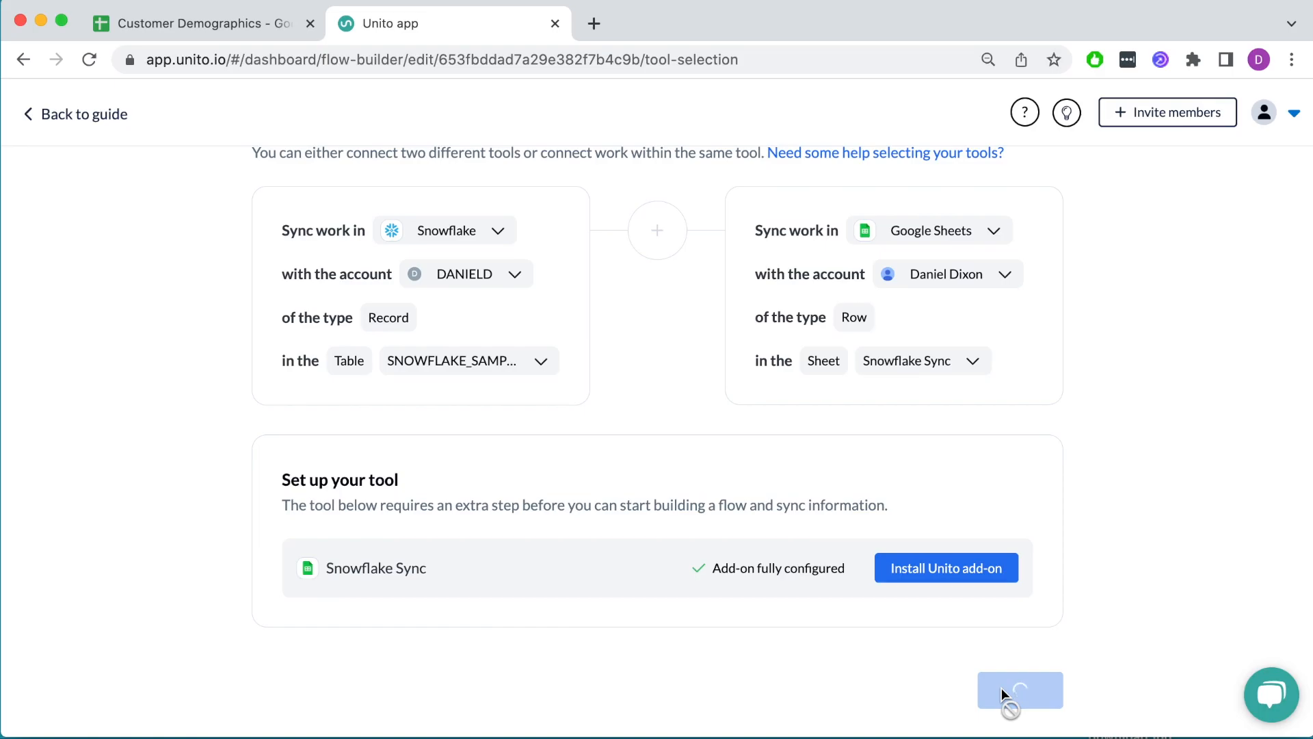
Confirm the one-way flow direction from Snowflake to Google Sheets and accept the sync rules without adding any
{"action": "left_click", "coordinate": [885, 400]}
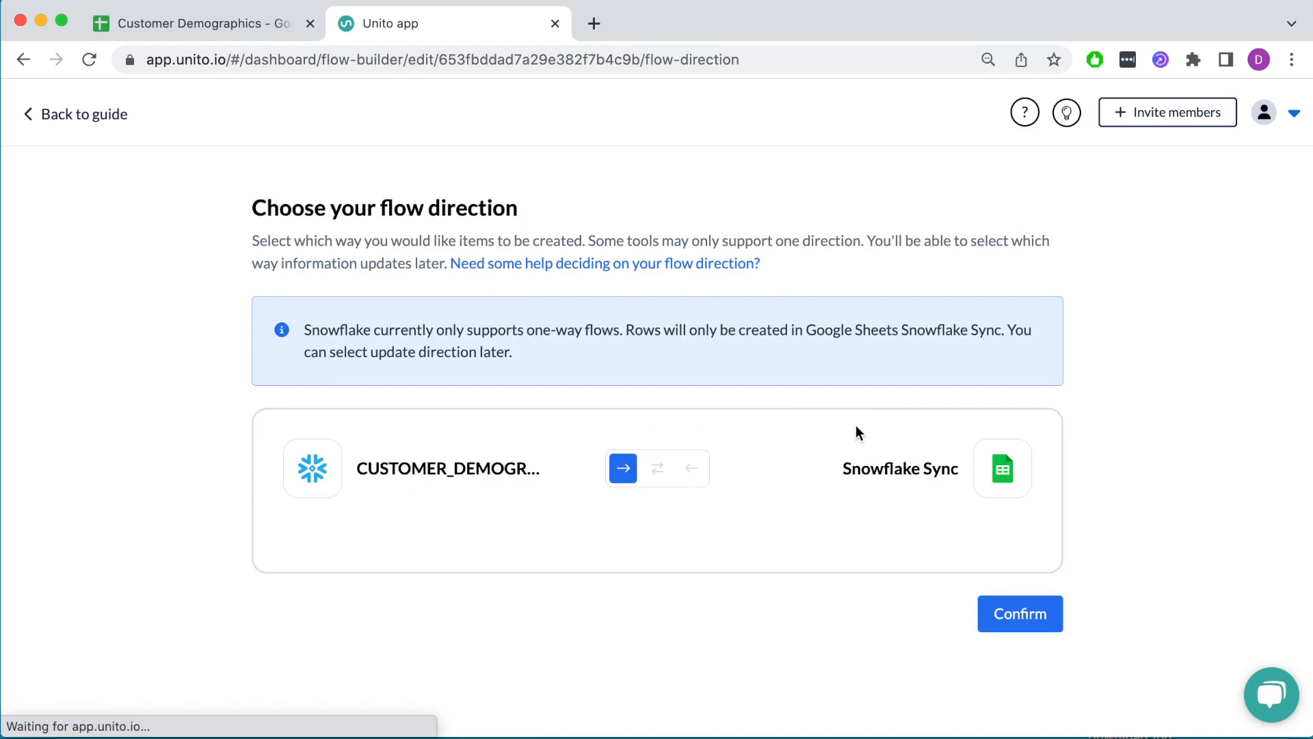
{"action": "left_click", "coordinate": [1018, 705]}
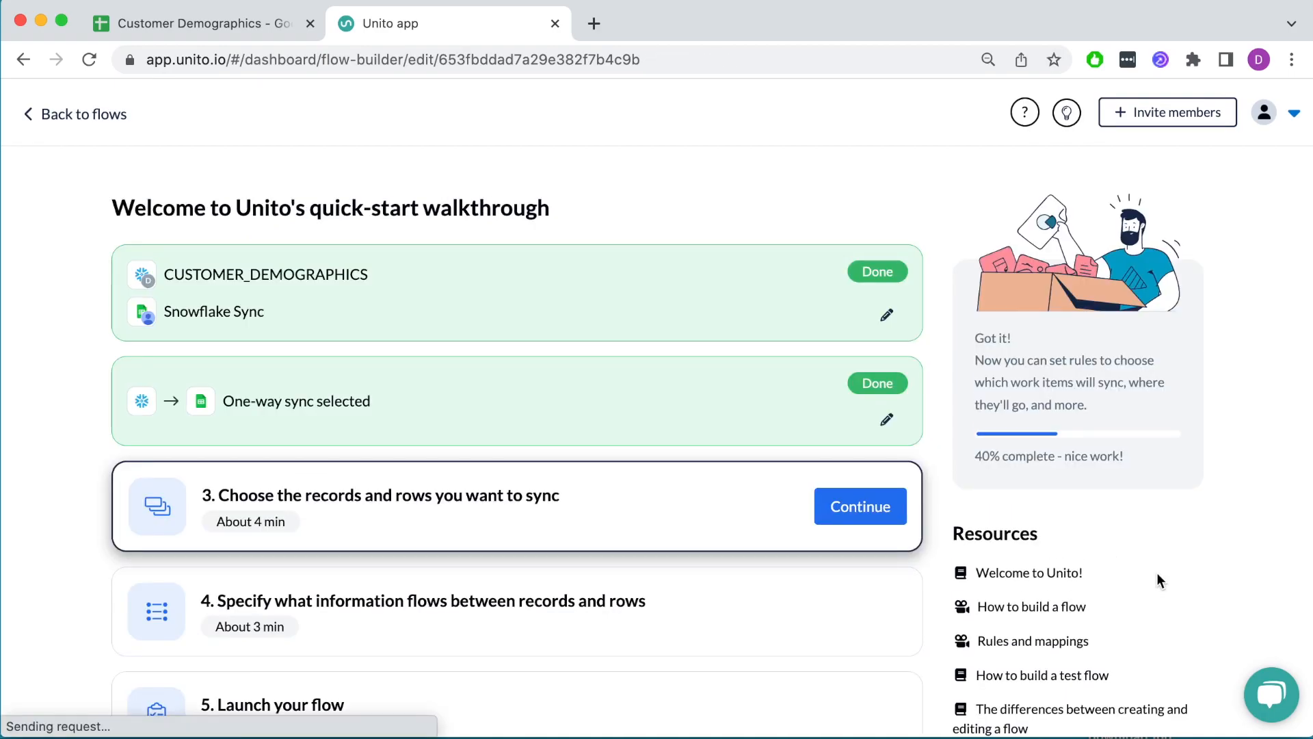
{"action": "left_click", "coordinate": [839, 510]}
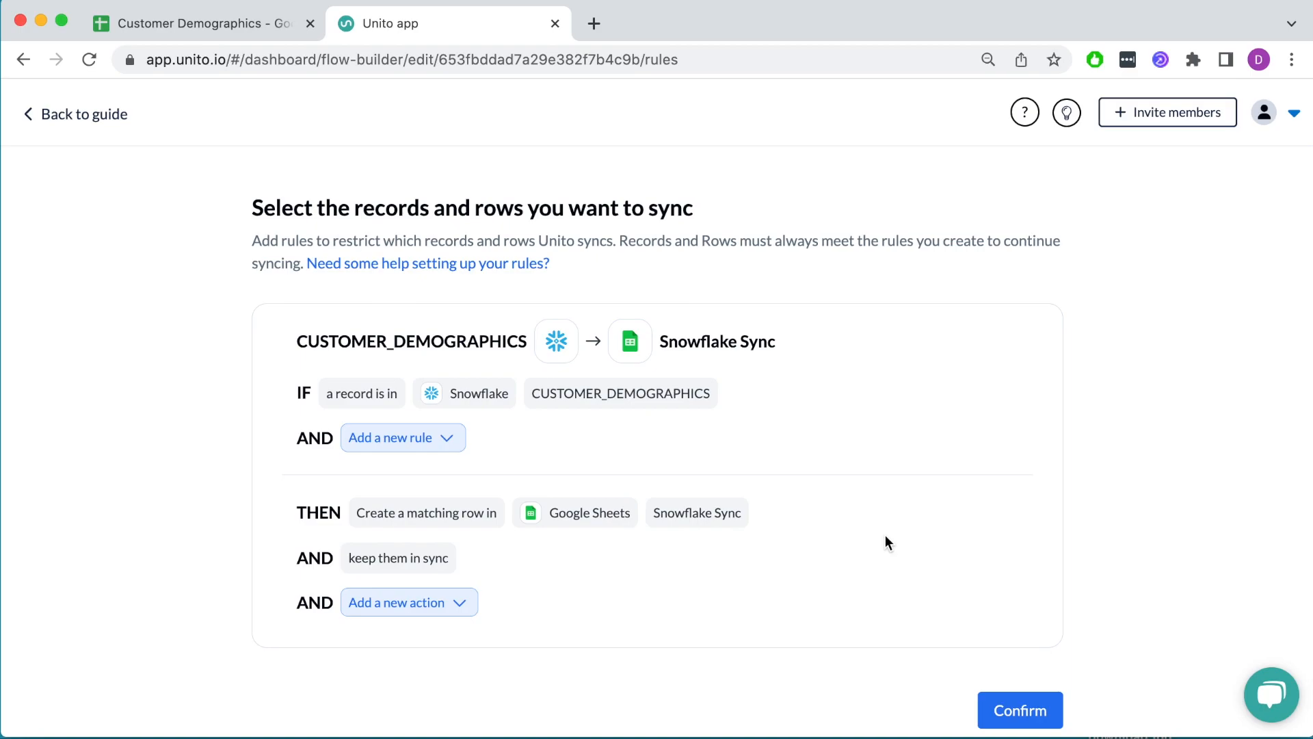
{"action": "left_click", "coordinate": [997, 706]}
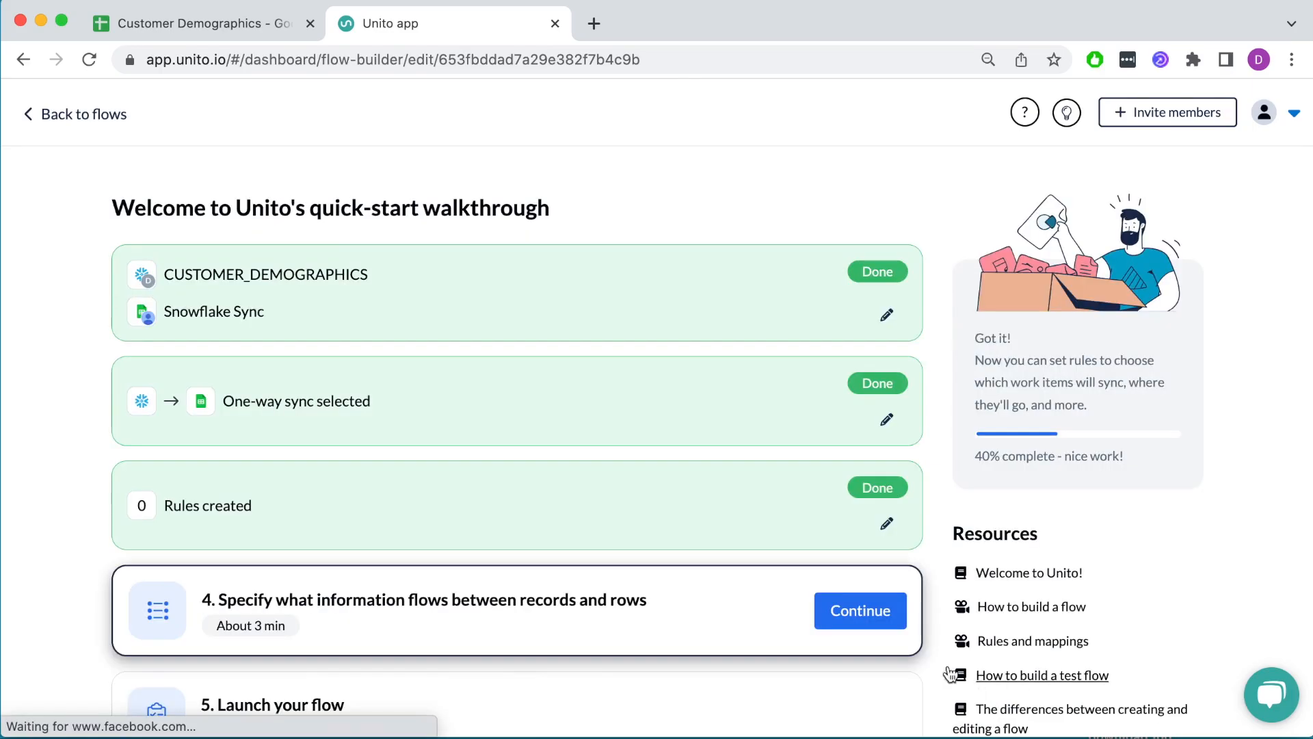
Open the field mapping stage of the flow and choose to map the fields manually from scratch
{"action": "left_click", "coordinate": [847, 621]}
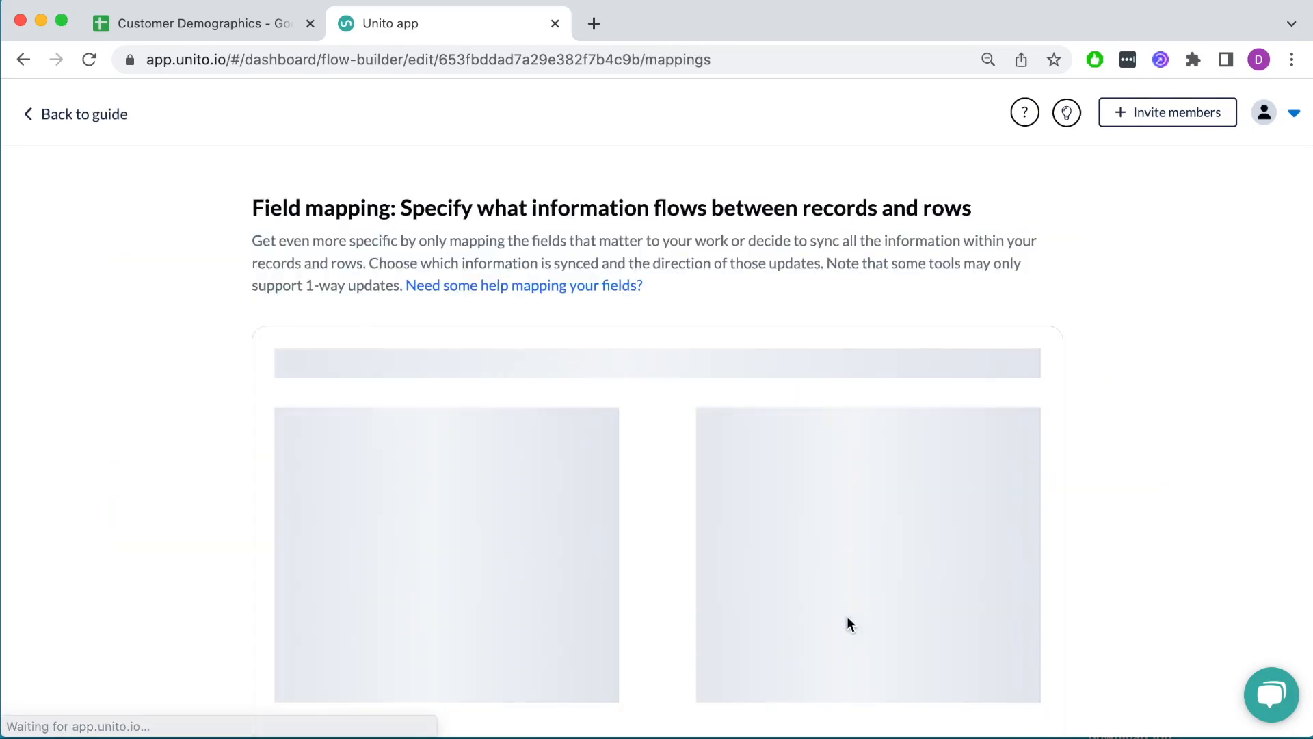
{"action": "scroll", "coordinate": [279, 490], "scroll_direction": "down", "scroll_amount": 4}
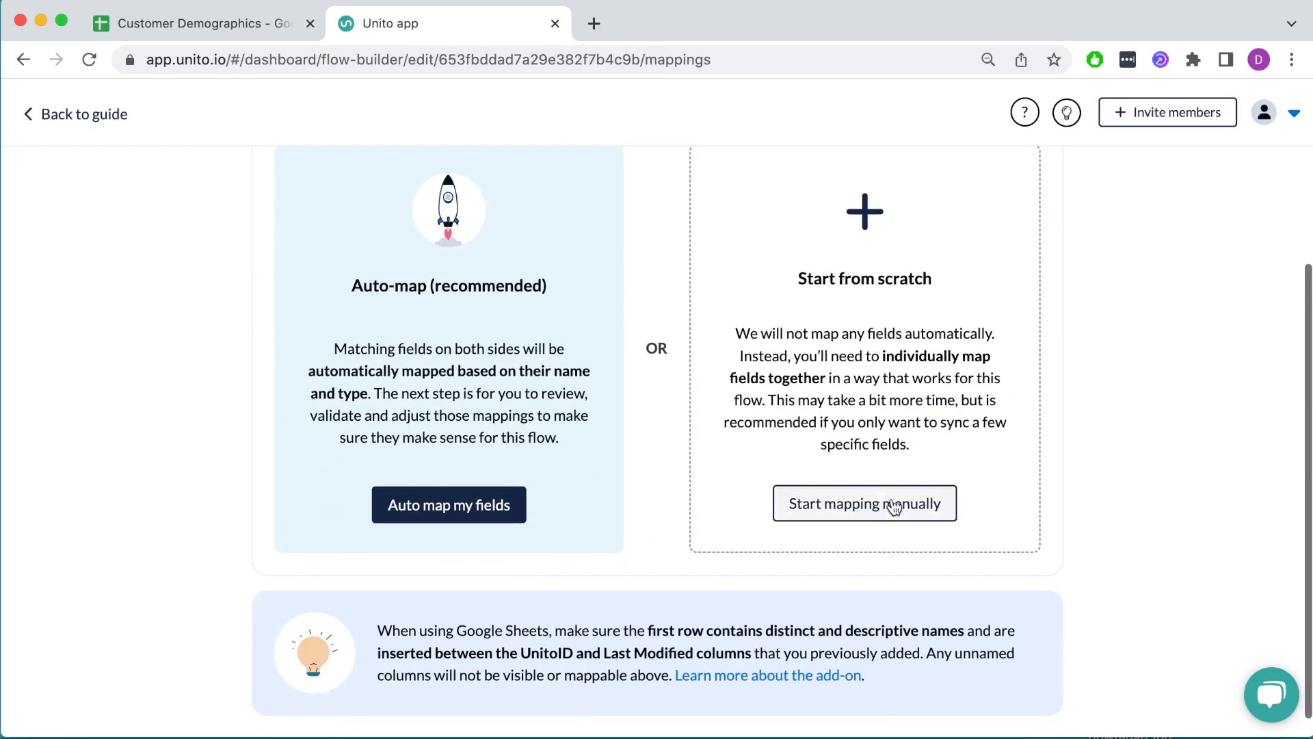
{"action": "left_click", "coordinate": [901, 504]}
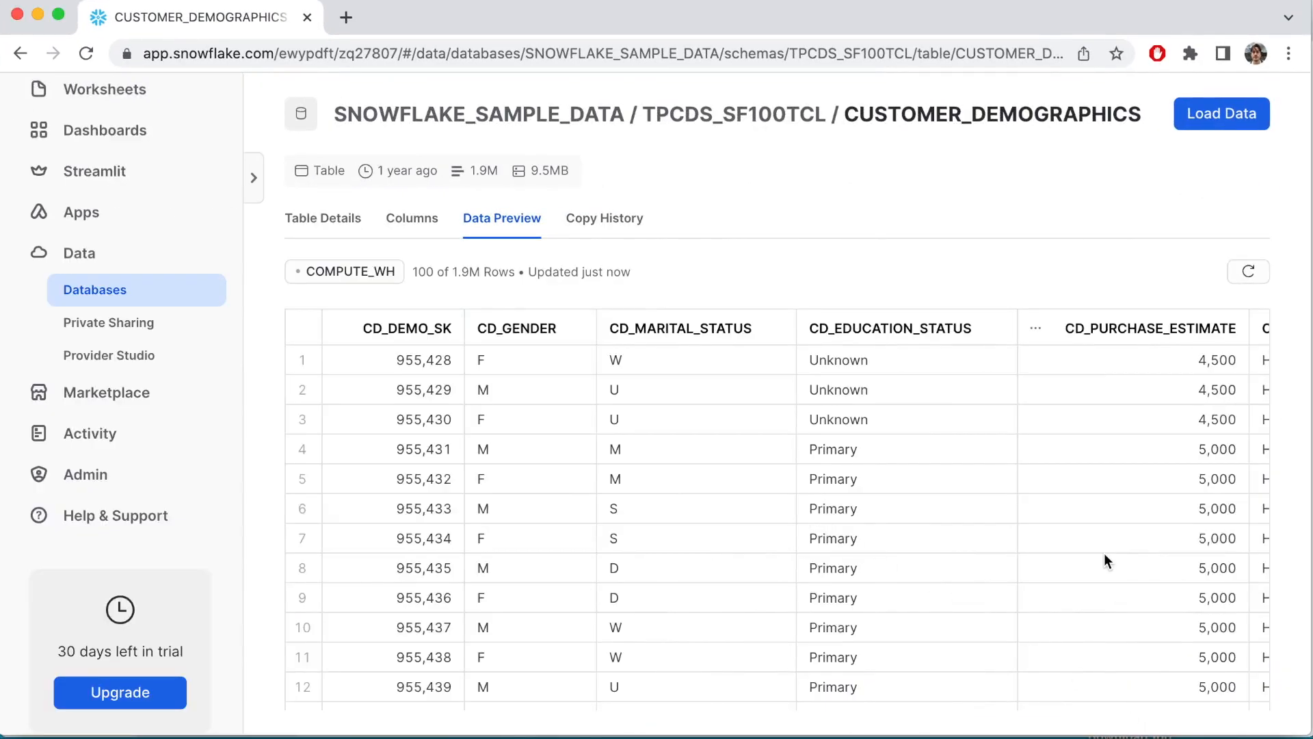
Switch to the Customer Demographics spreadsheet and enter the header "Education" in cell B1
{"action": "left_click", "coordinate": [37, 13]}
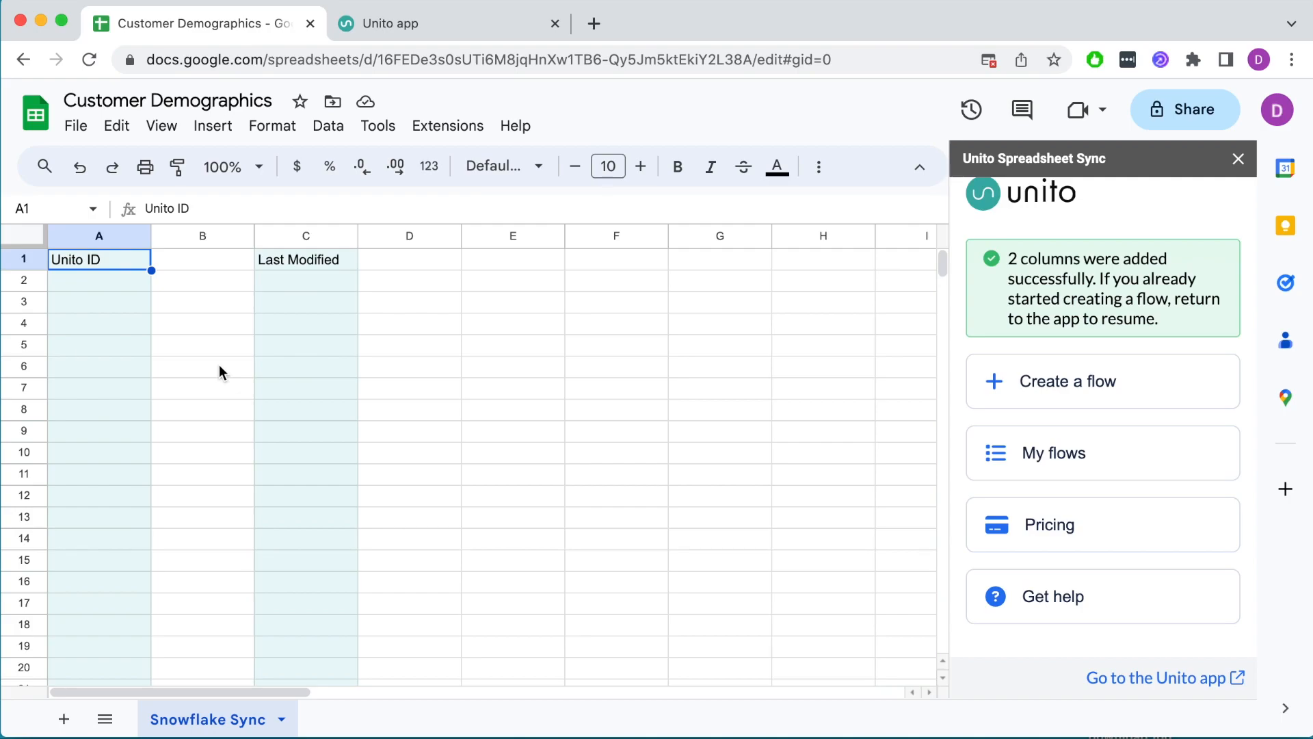
{"action": "double_click", "coordinate": [220, 260]}
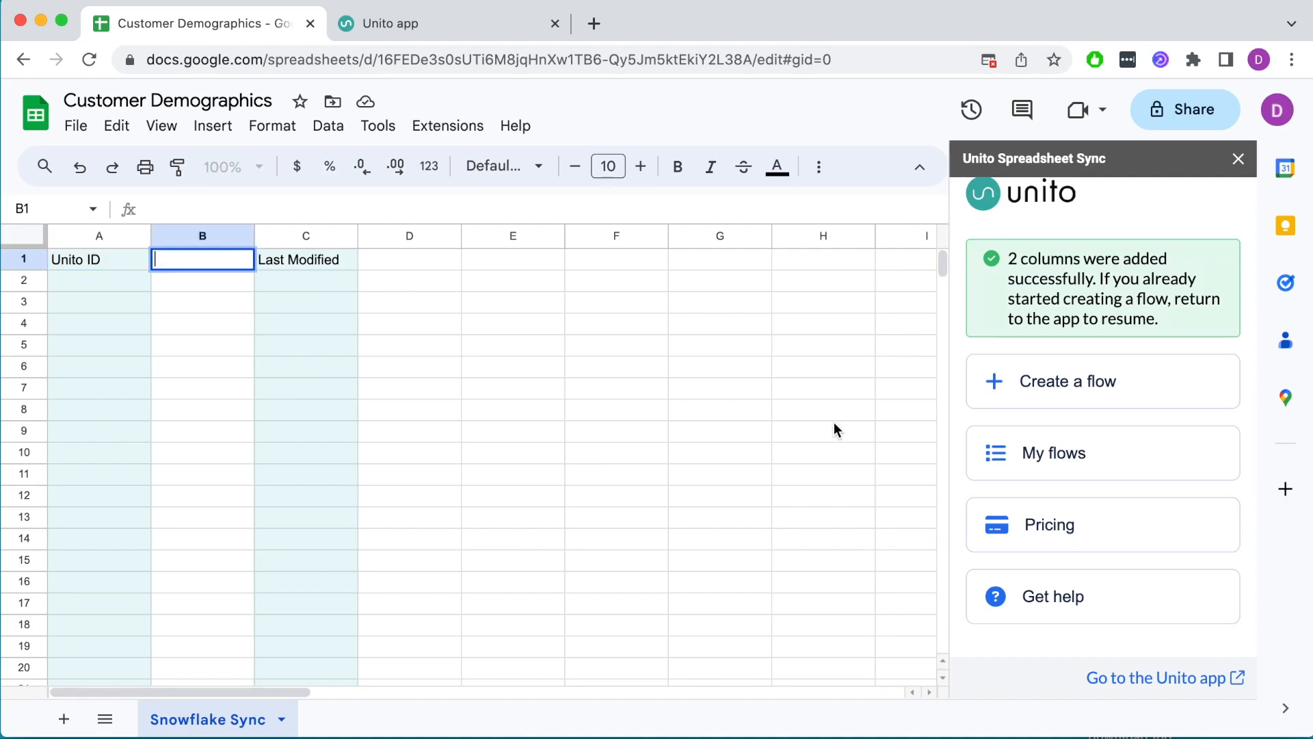
{"action": "type", "text": "Education"}
{"action": "key", "text": "Return"}
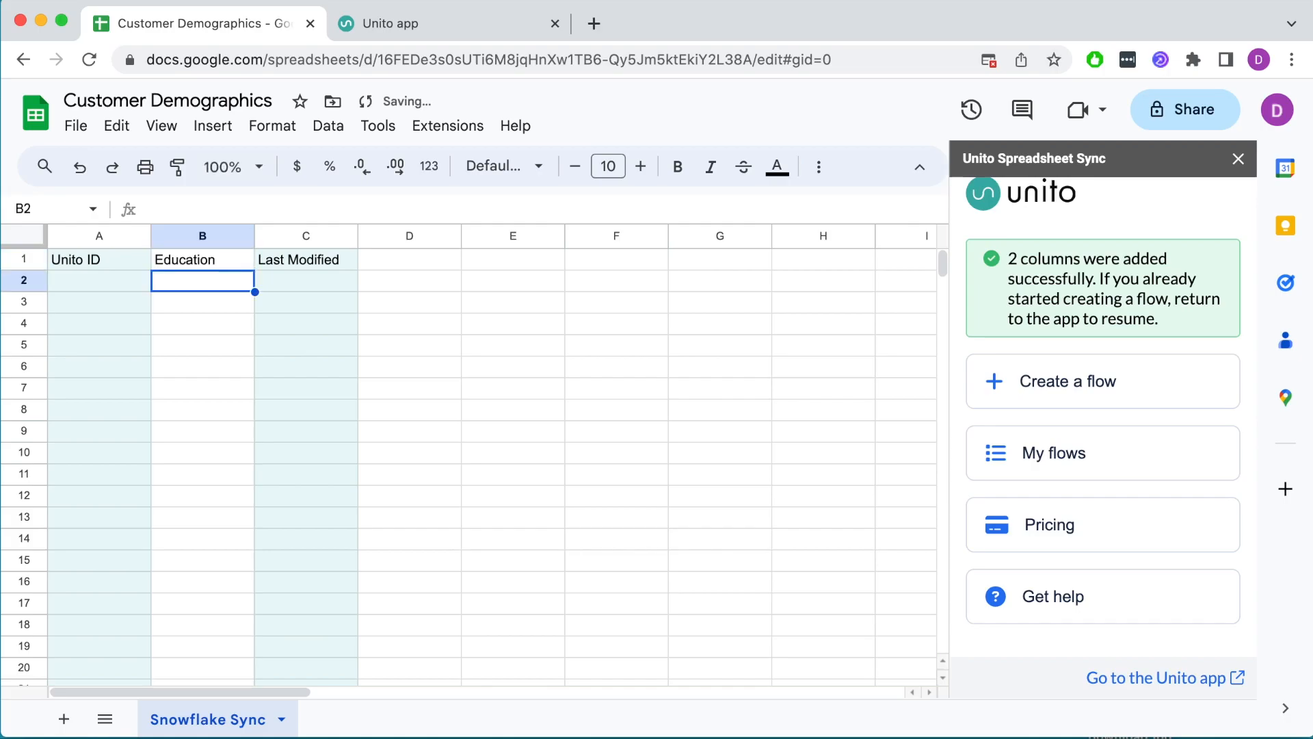
Insert a column after Education and enter the header "Marital Status" in cell C1
{"action": "left_click", "coordinate": [235, 236]}
{"action": "key", "text": "ctrl+c"}
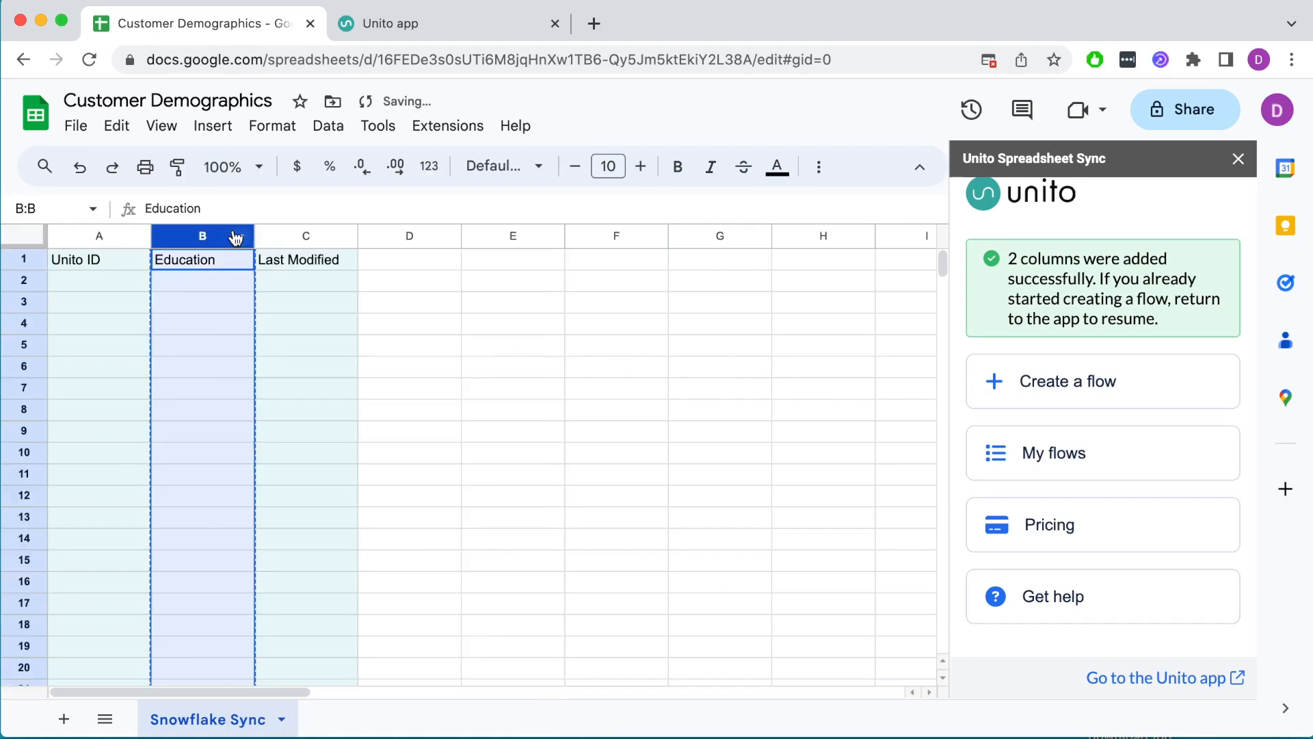
{"action": "right_click", "coordinate": [205, 234]}
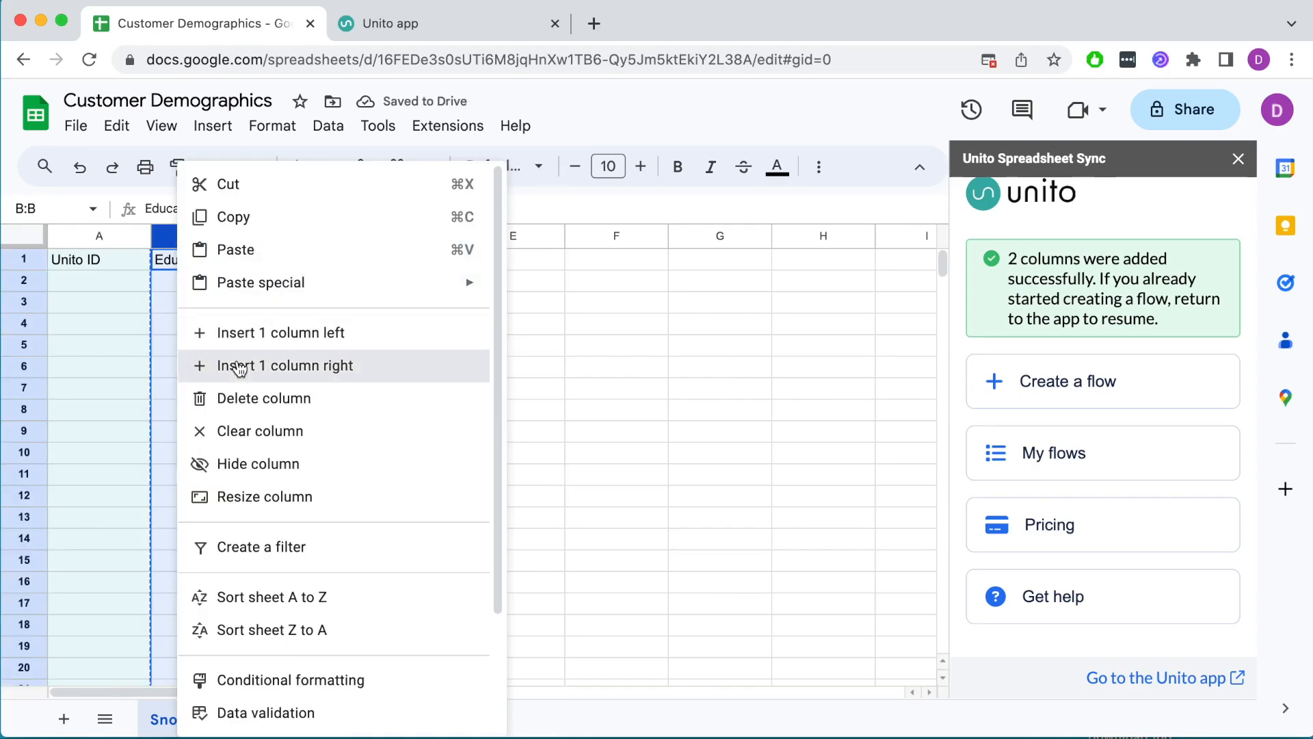
{"action": "left_click", "coordinate": [238, 368]}
{"action": "left_click", "coordinate": [301, 267]}
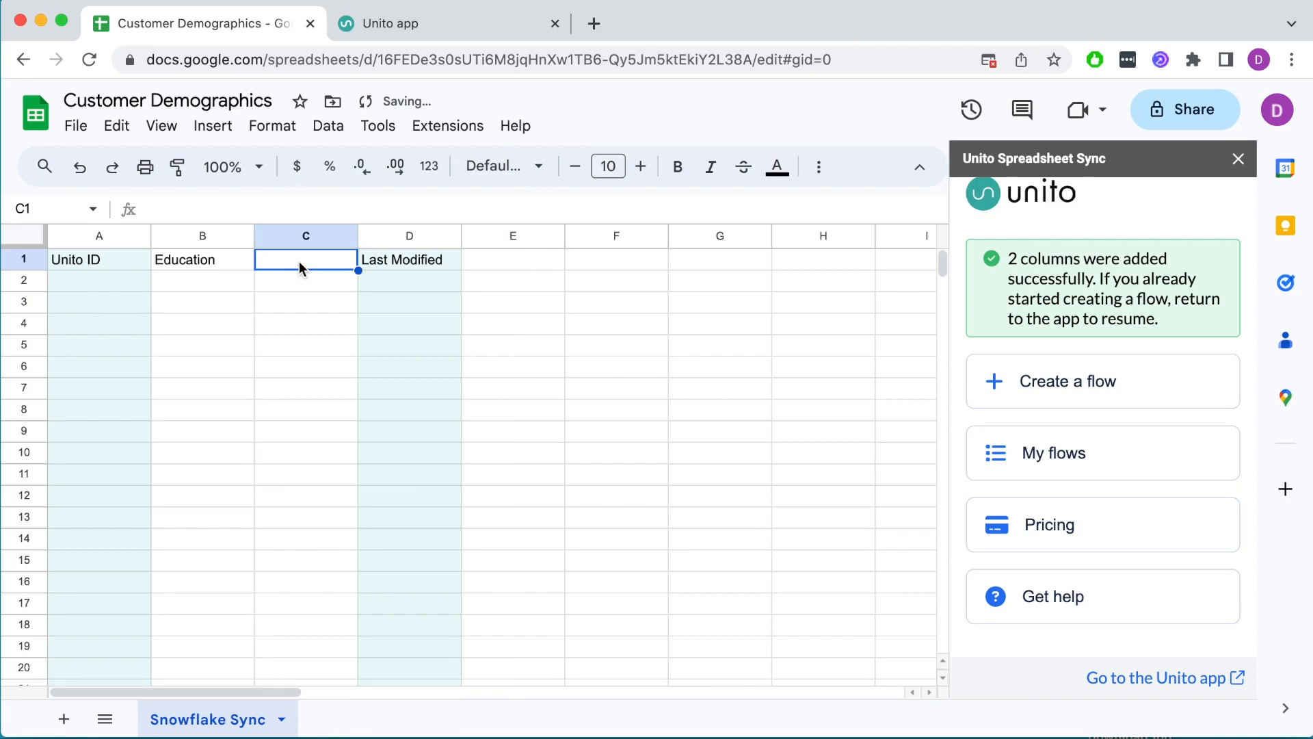
{"action": "type", "text": "Marital Status"}
{"action": "key", "text": "Return"}
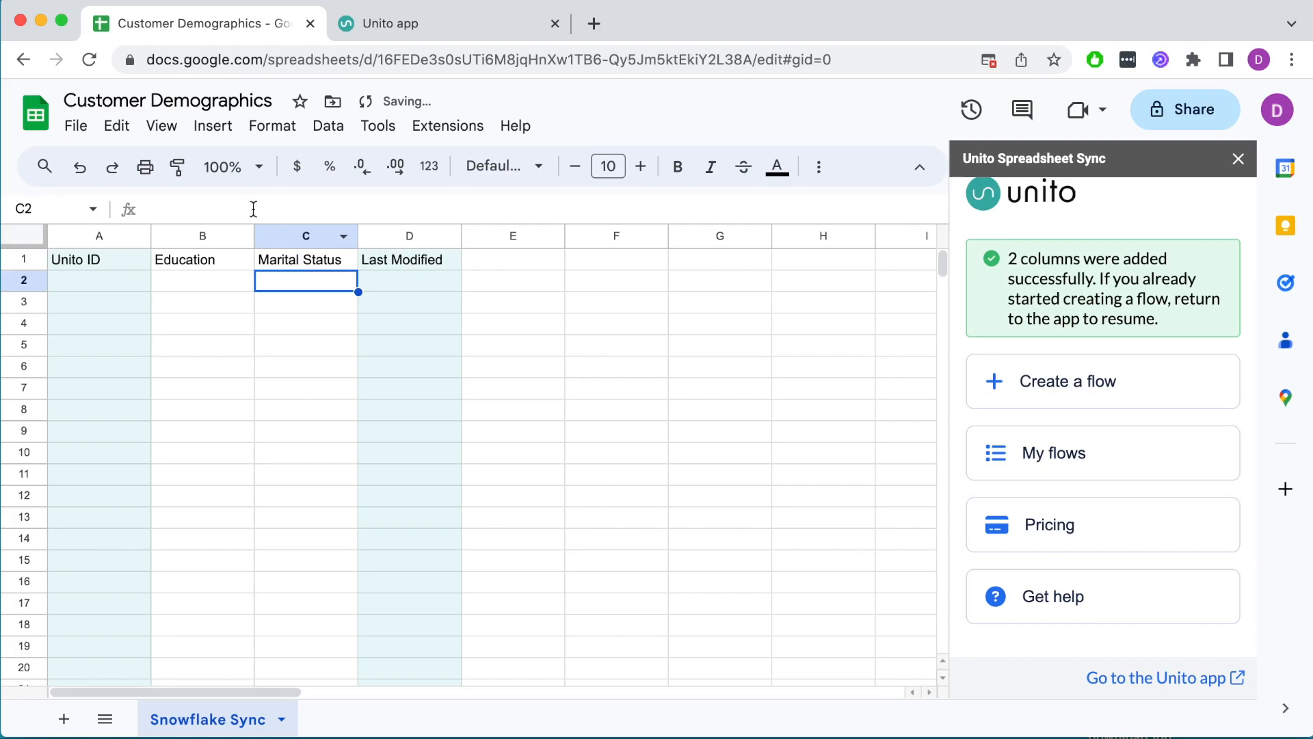
Insert a column after Marital Status and enter the header "Credit Ranking" in cell D1
{"action": "right_click", "coordinate": [269, 229]}
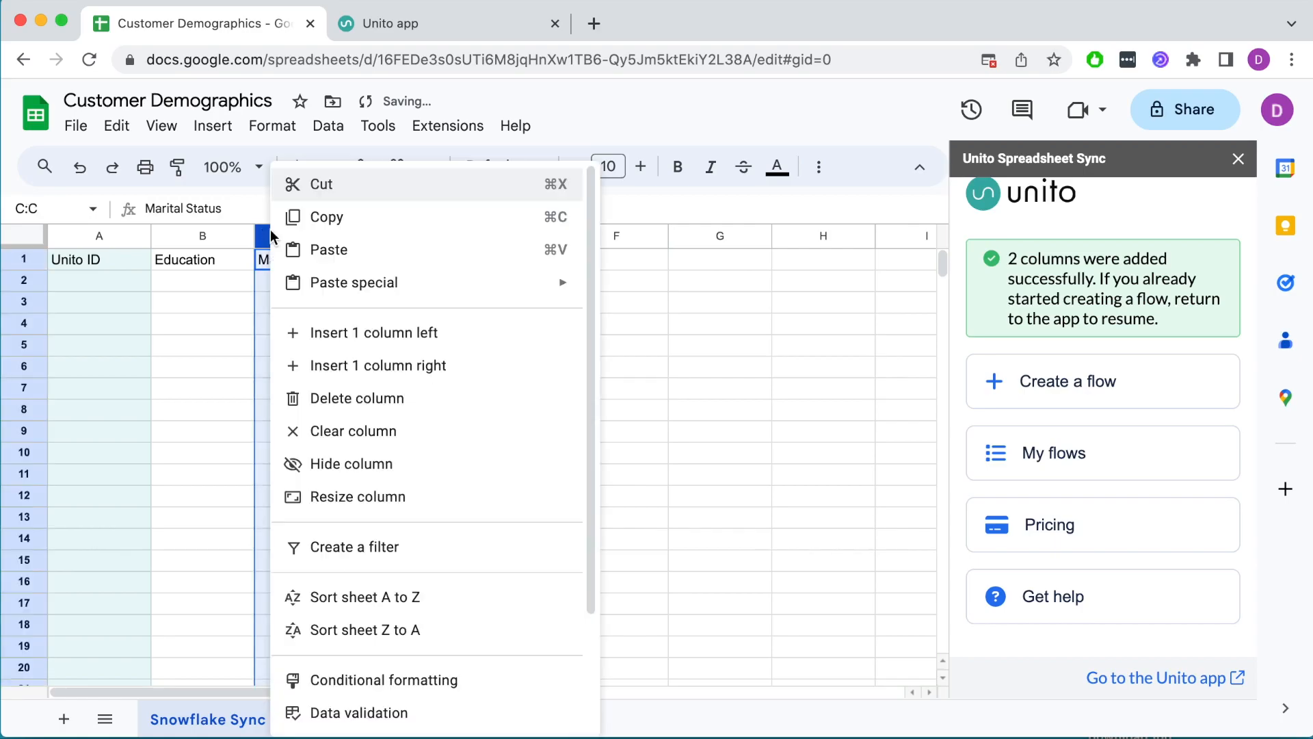
{"action": "left_click", "coordinate": [359, 357]}
{"action": "left_click", "coordinate": [399, 261]}
{"action": "type", "text": "Credit Ranking"}
{"action": "left_click", "coordinate": [355, 302]}
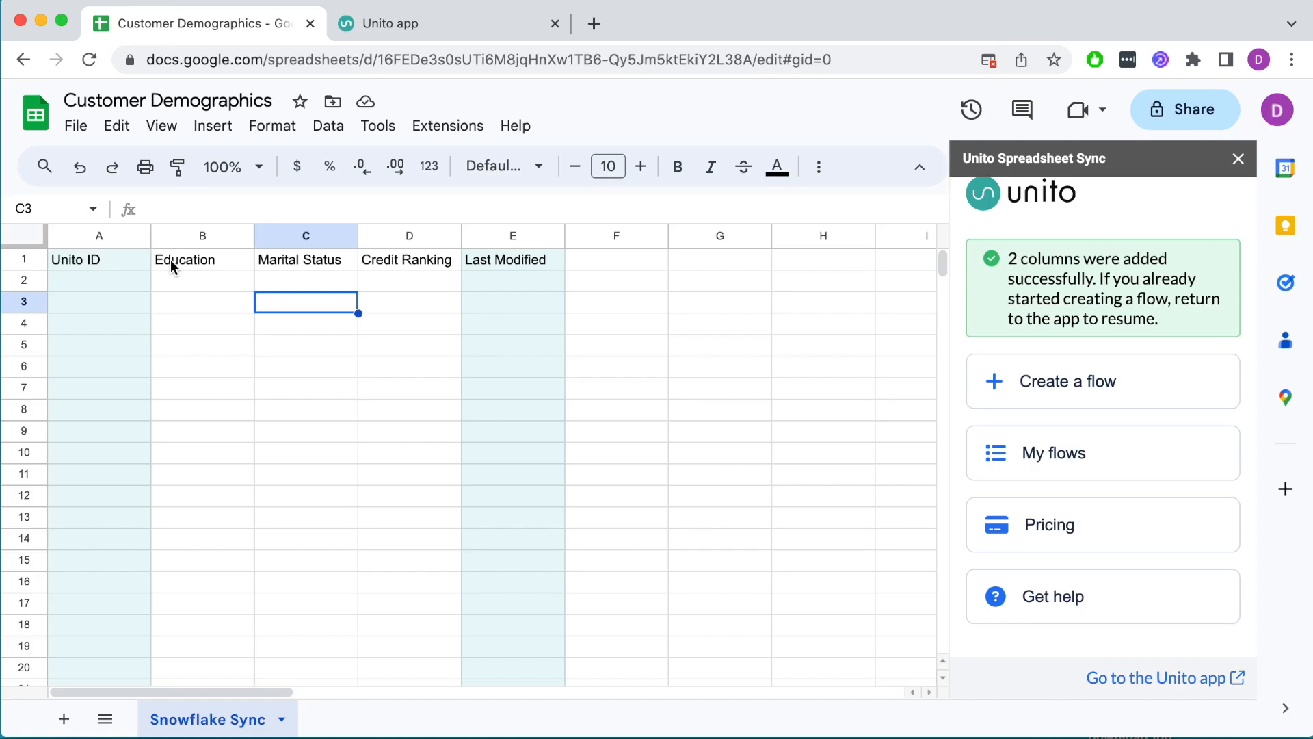
Return to the Unito app and map the Snowflake field CD_CREDIT_RATING to the sheet's Credit Ranking column
{"action": "left_click", "coordinate": [470, 29]}
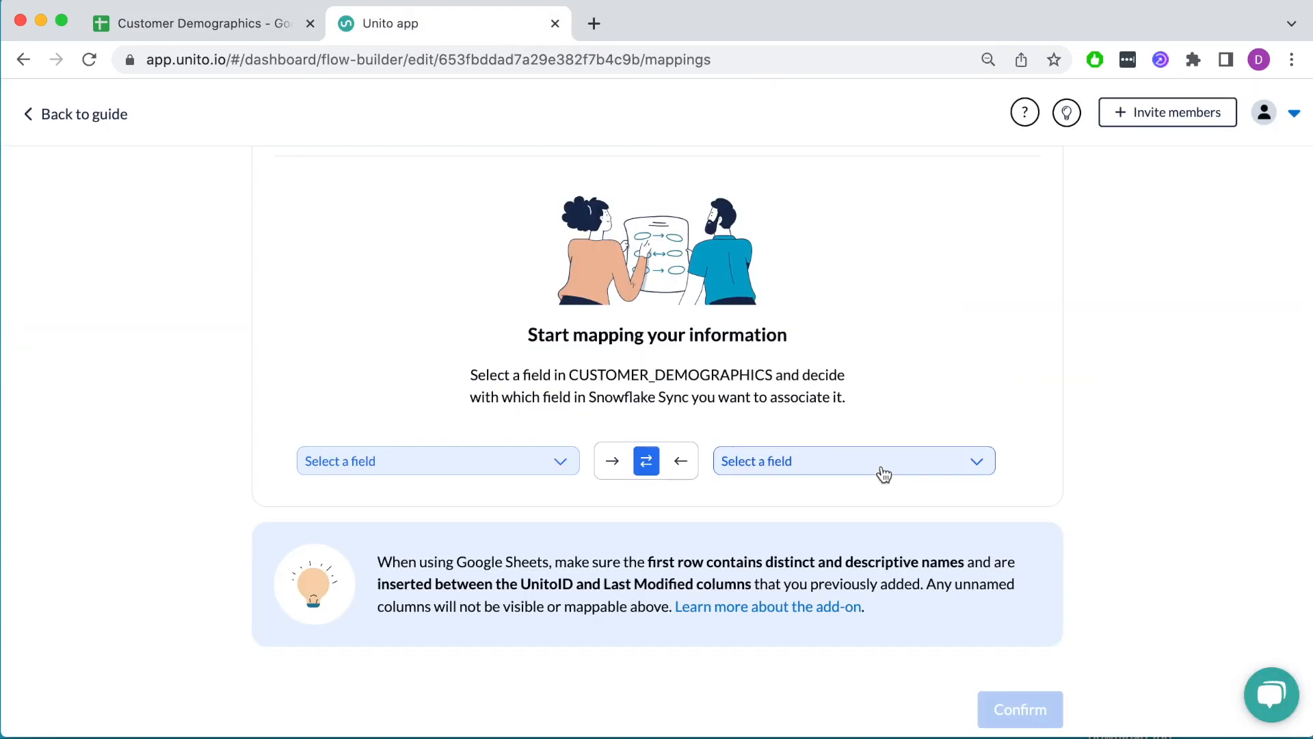
{"action": "left_click", "coordinate": [882, 470]}
{"action": "scroll", "coordinate": [870, 629], "scroll_direction": "down", "scroll_amount": 1}
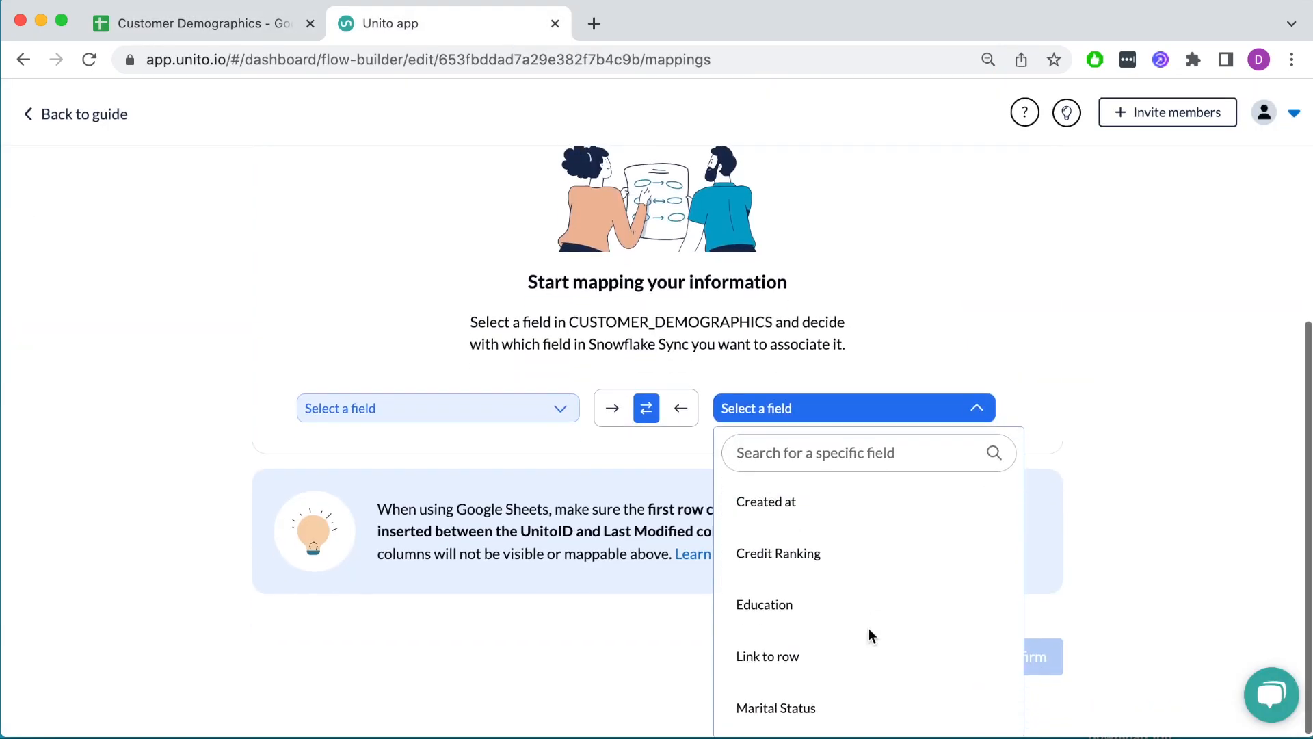
{"action": "left_click", "coordinate": [813, 562]}
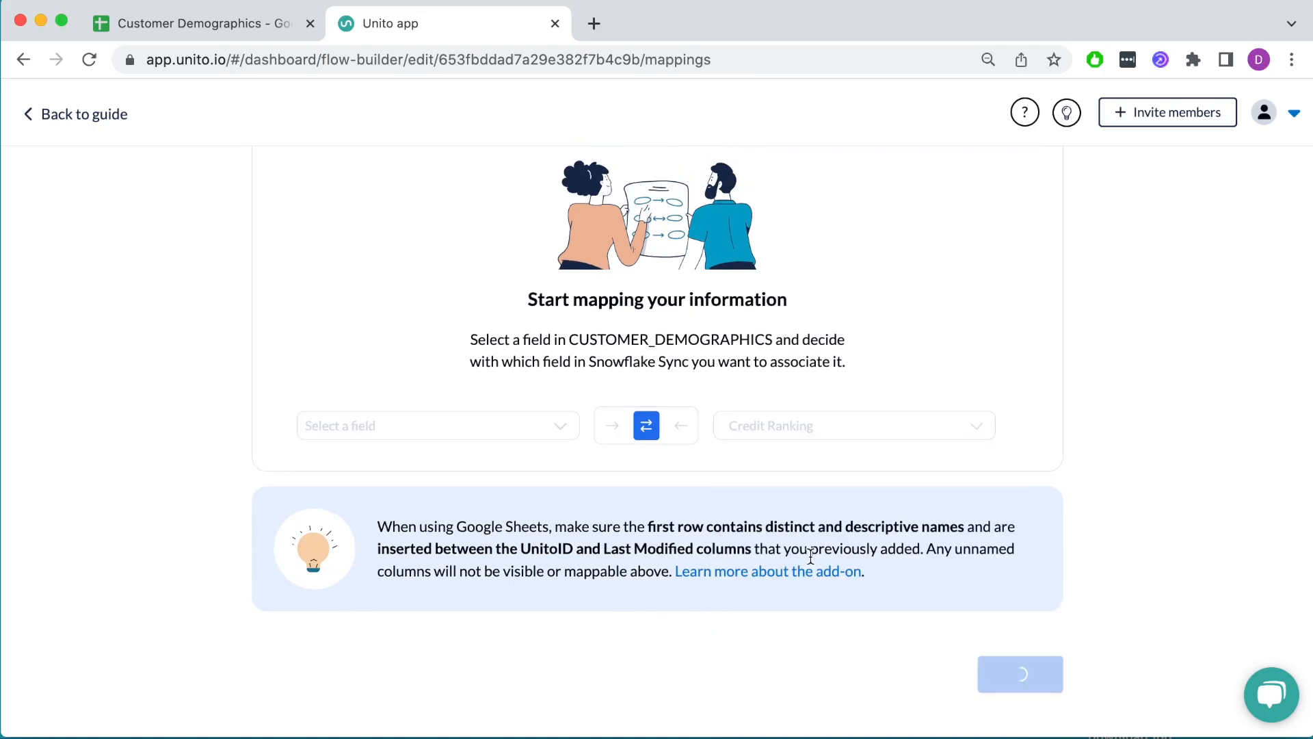
{"action": "left_click", "coordinate": [465, 438]}
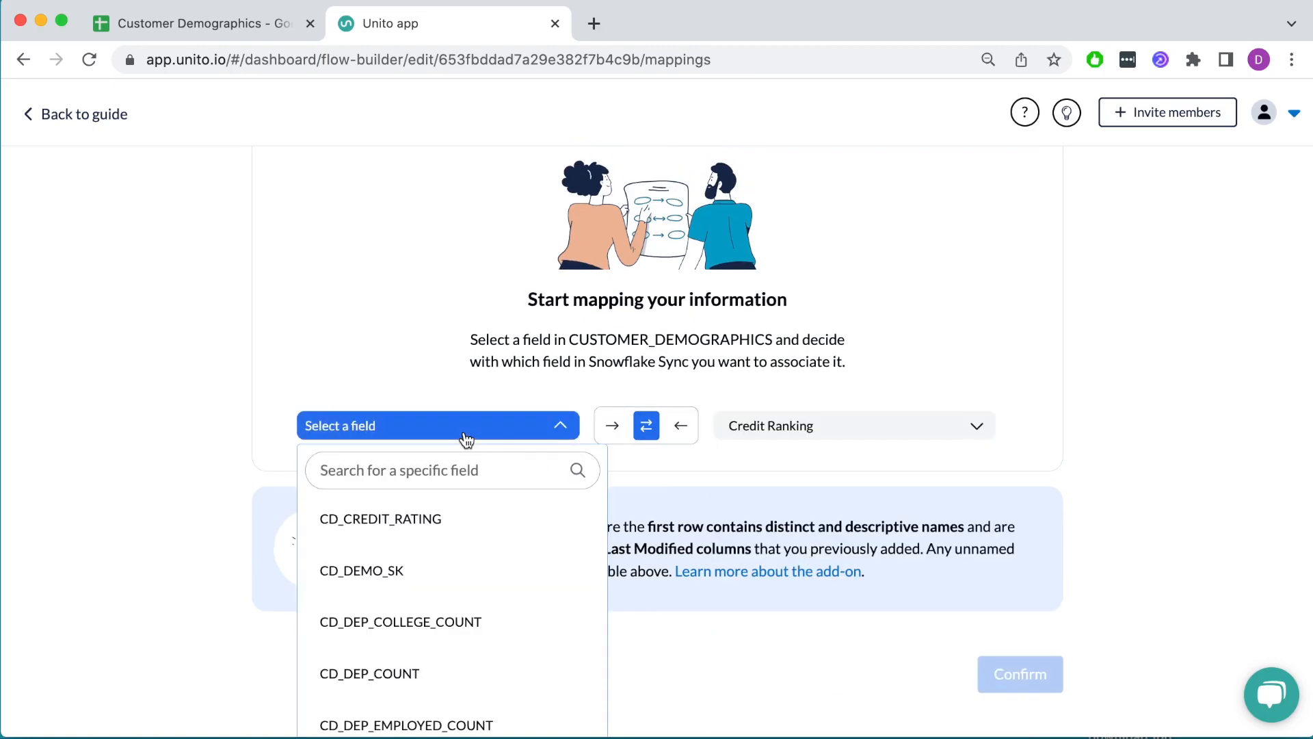
{"action": "left_click", "coordinate": [441, 526]}
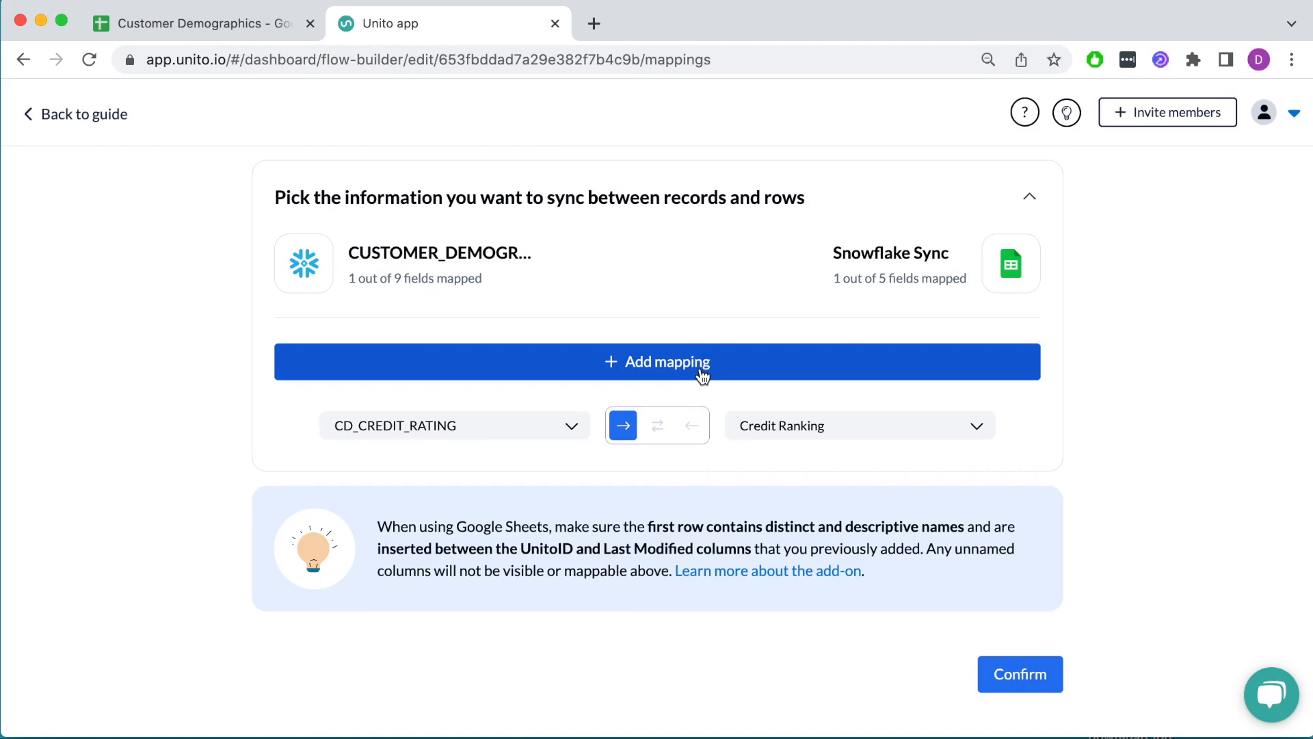
Add mappings from CD_EDUCATION_STATUS to Education and CD_MARITAL_STATUS to Marital Status, and confirm the field mappings
{"action": "left_click", "coordinate": [703, 376]}
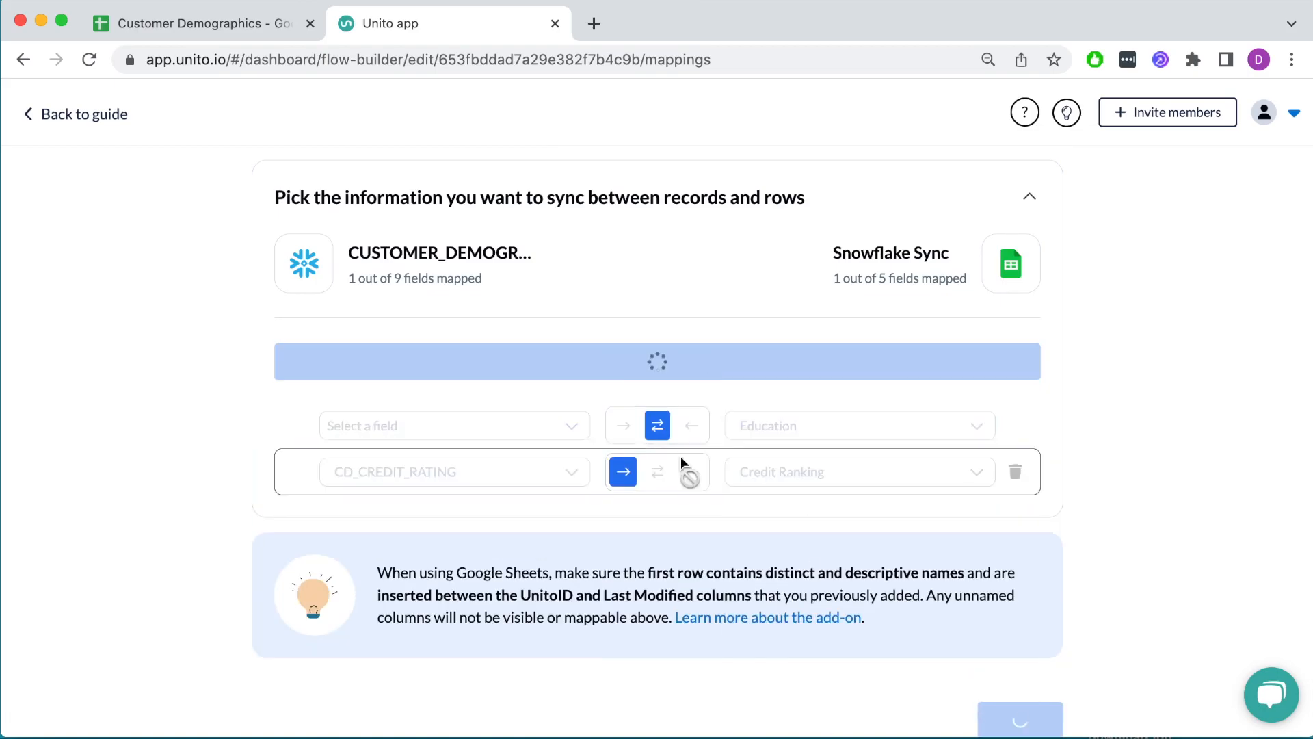
{"action": "left_click", "coordinate": [498, 618]}
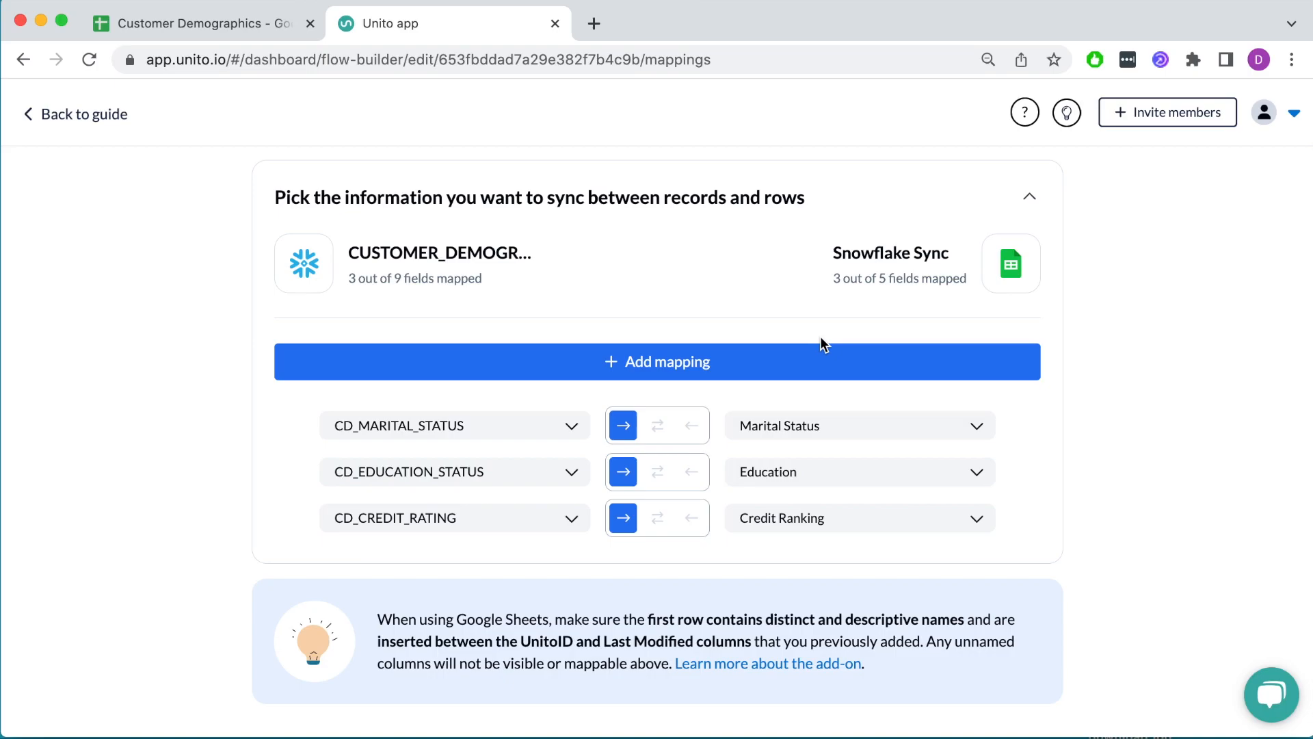
{"action": "scroll", "coordinate": [889, 479], "scroll_direction": "down", "scroll_amount": 2}
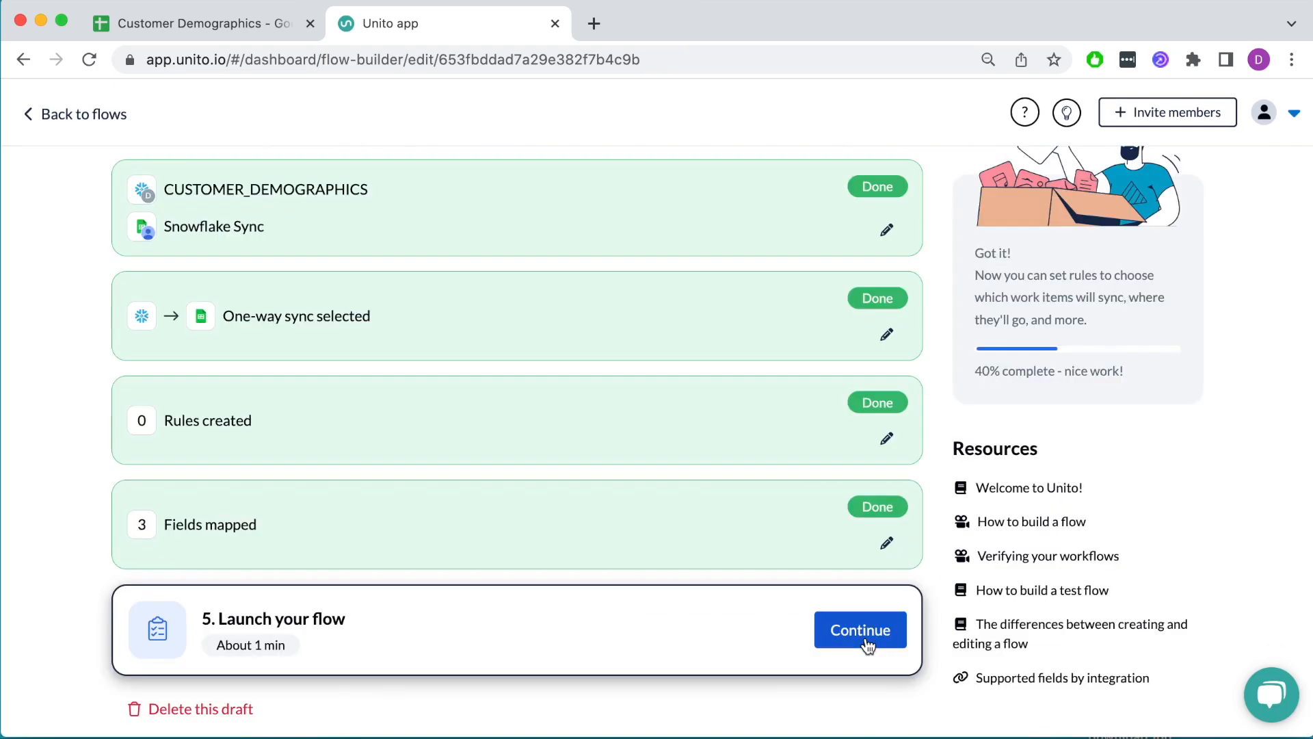
Launch the flow with auto sync enabled and check the Customer Demographics spreadsheet for synced rows
{"action": "left_click", "coordinate": [866, 641]}
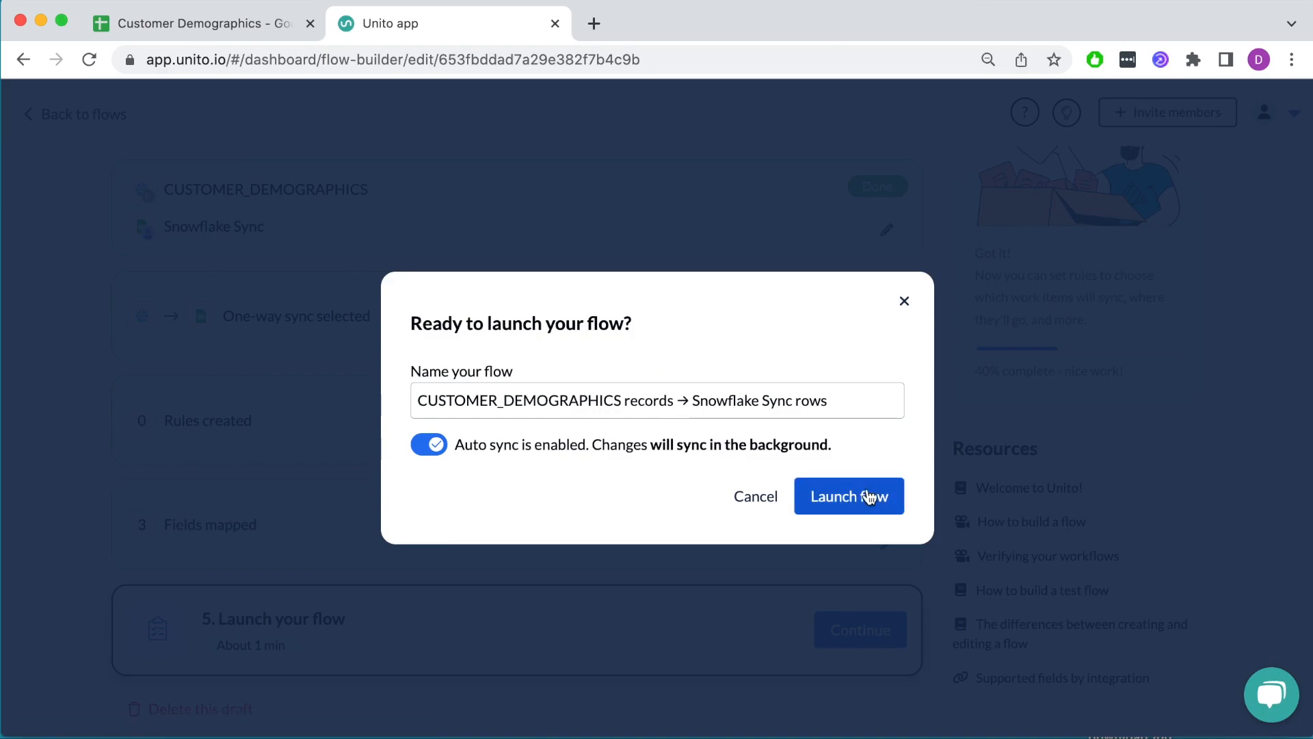
{"action": "left_click", "coordinate": [206, 24]}
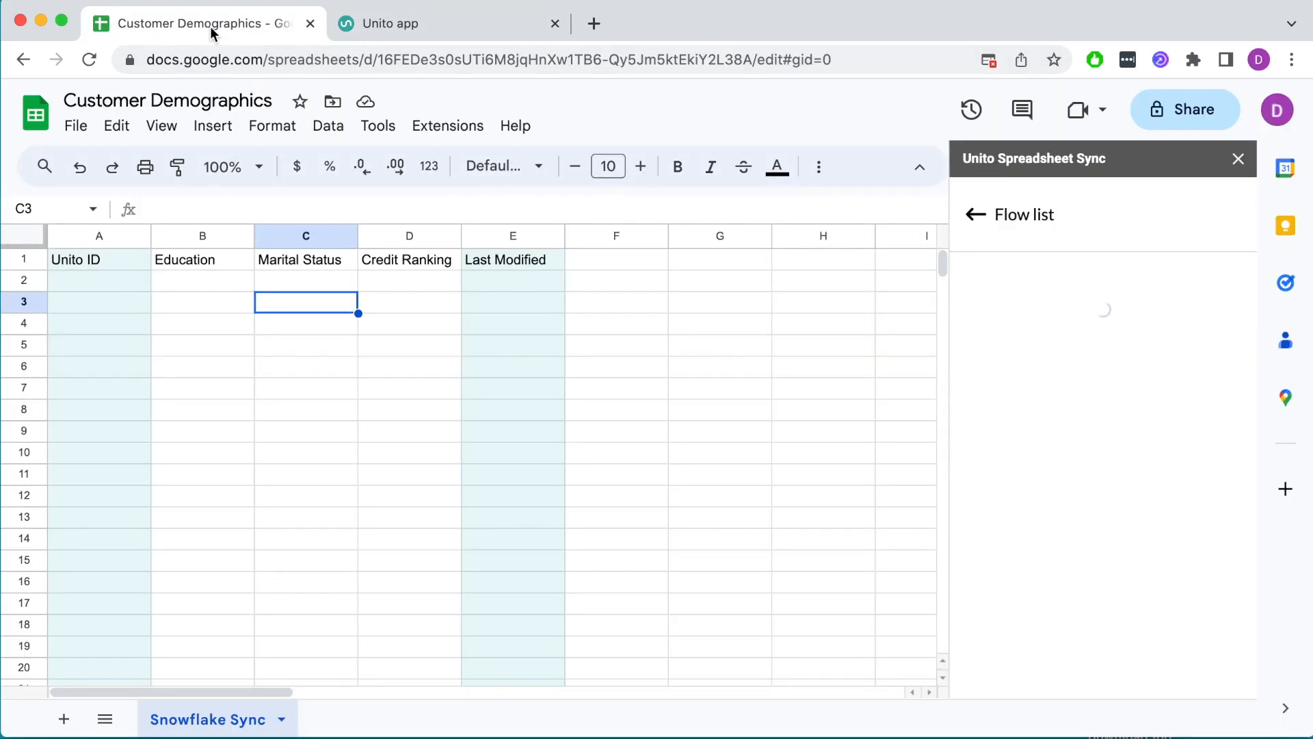
{"action": "left_click", "coordinate": [969, 215]}
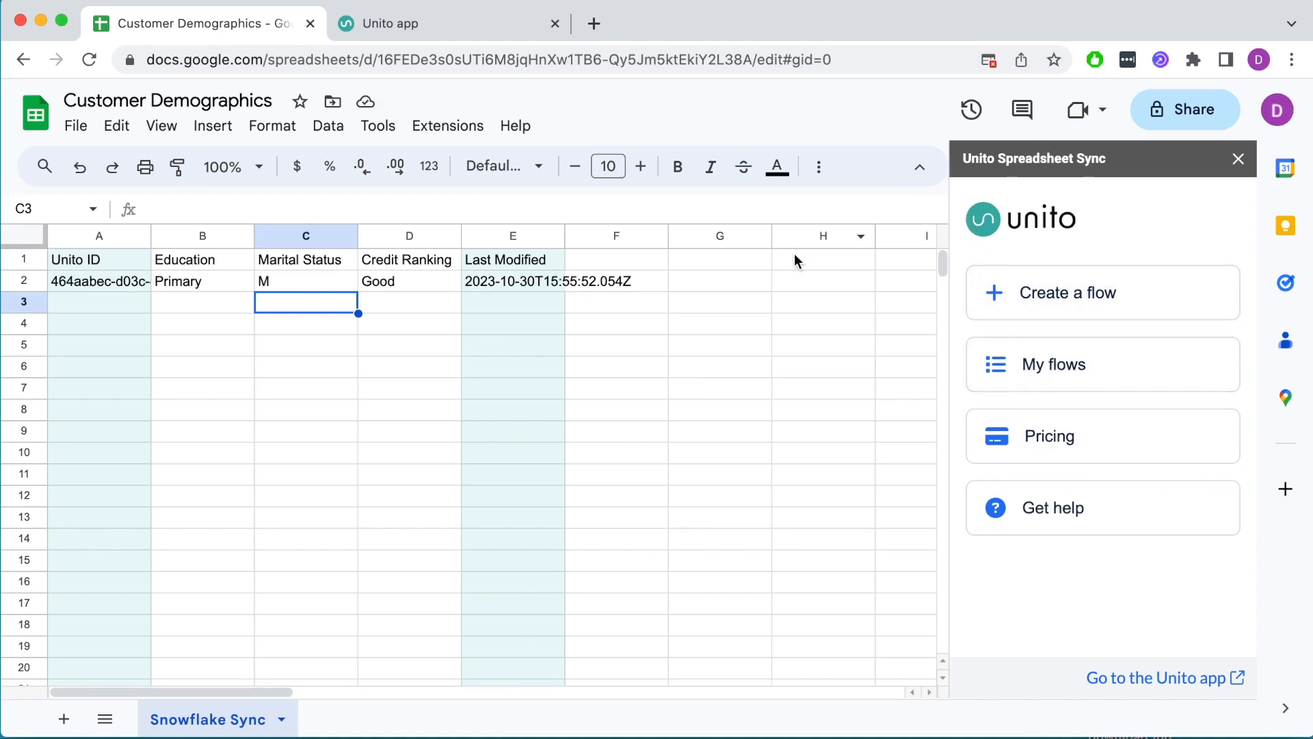